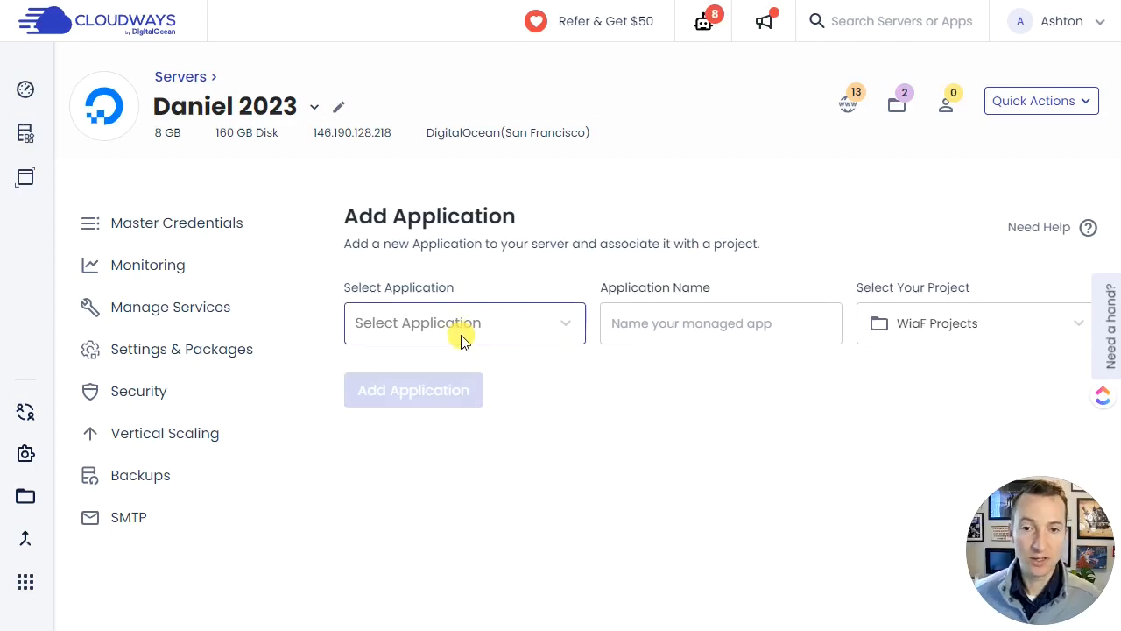
- Add a WordPress Version 6.2.2 application named Marketing Hydra to the server
click(486, 325)
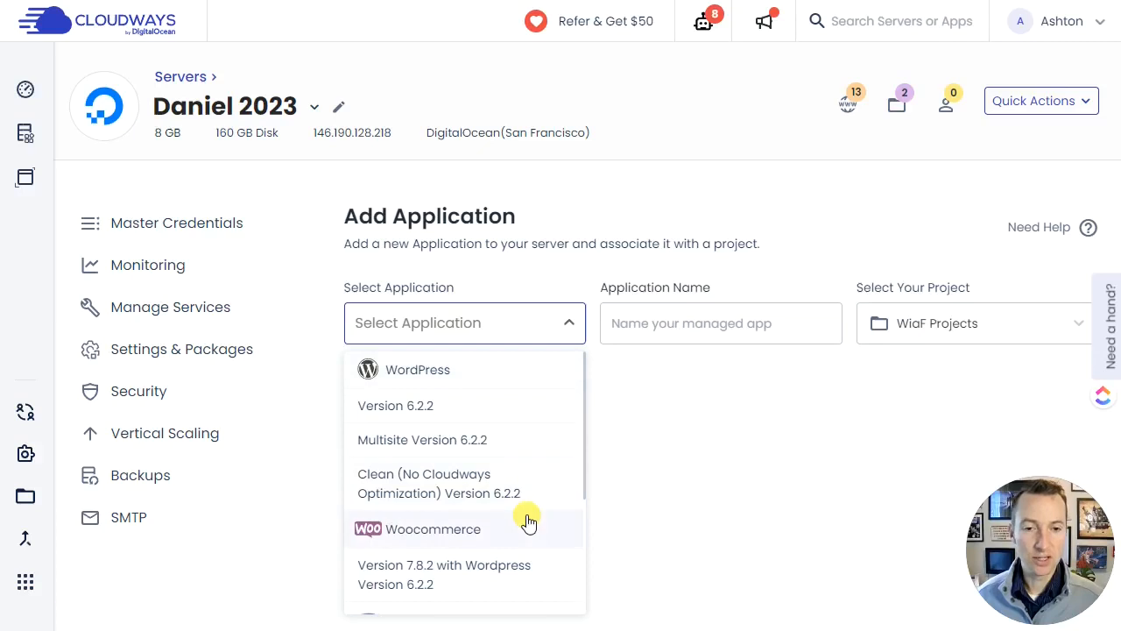
scroll(526, 517, down, 3)
scroll(547, 560, up, 3)
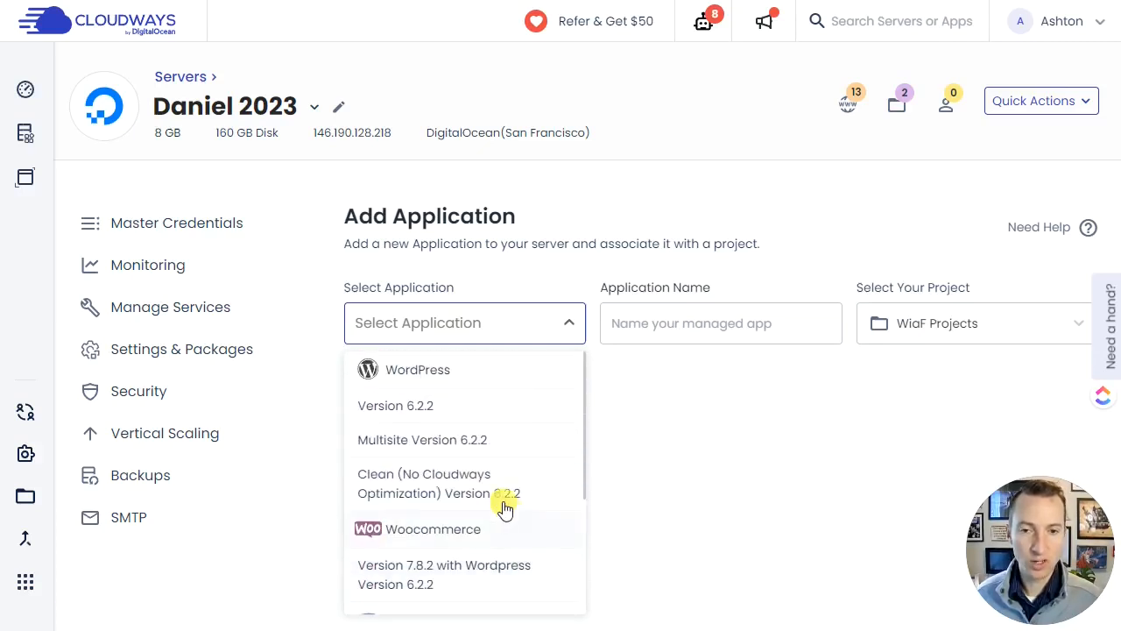
click(426, 372)
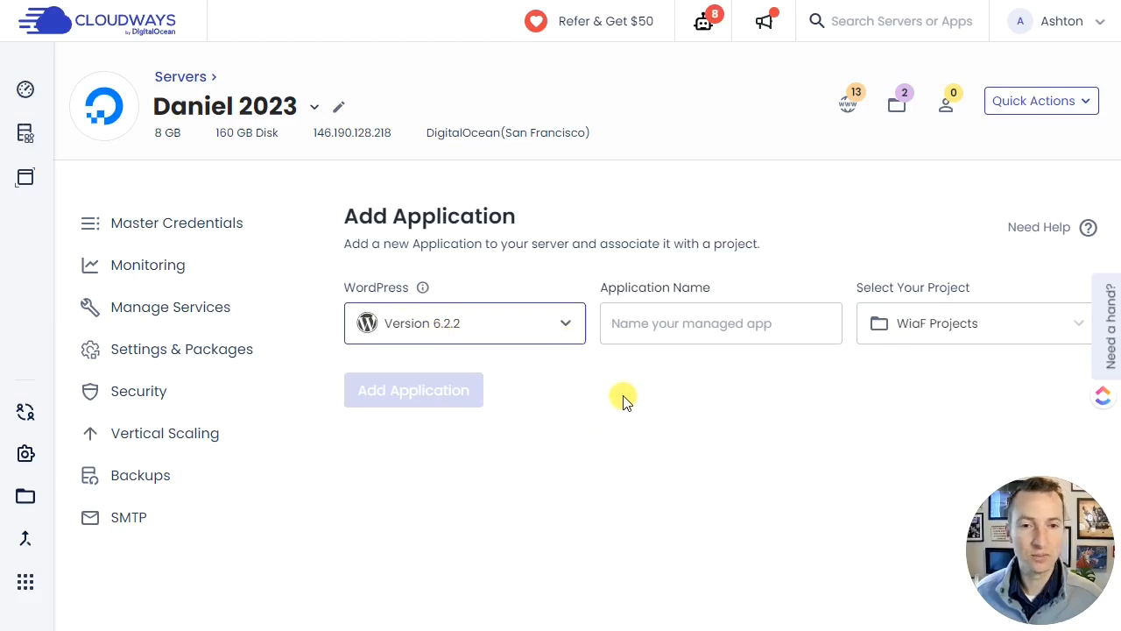
click(667, 328)
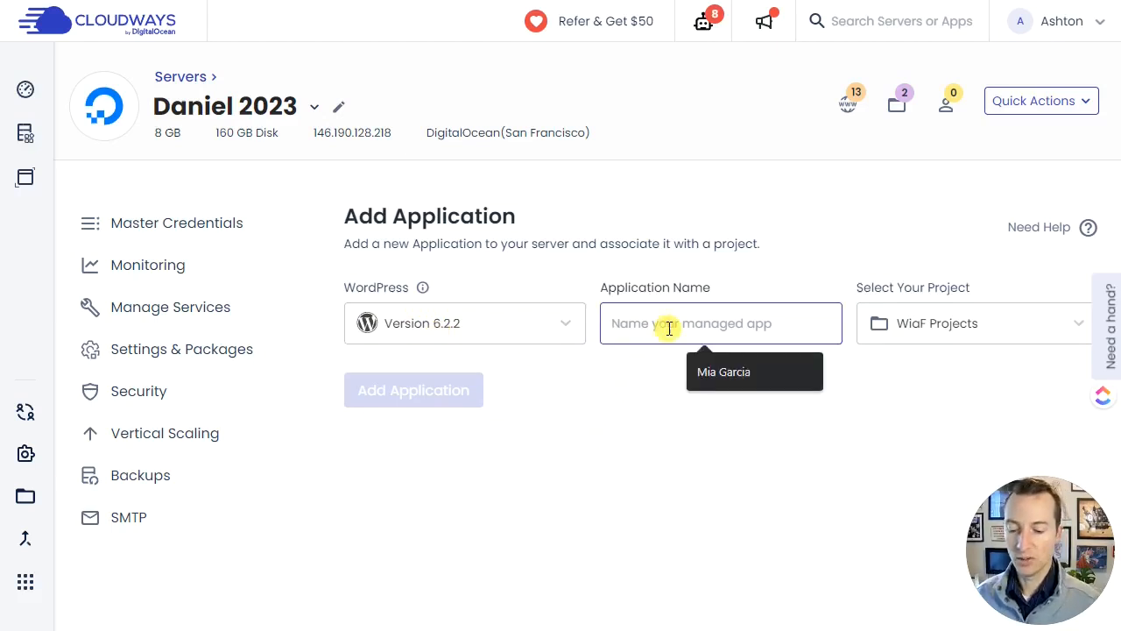
text(Marketing Hydra)
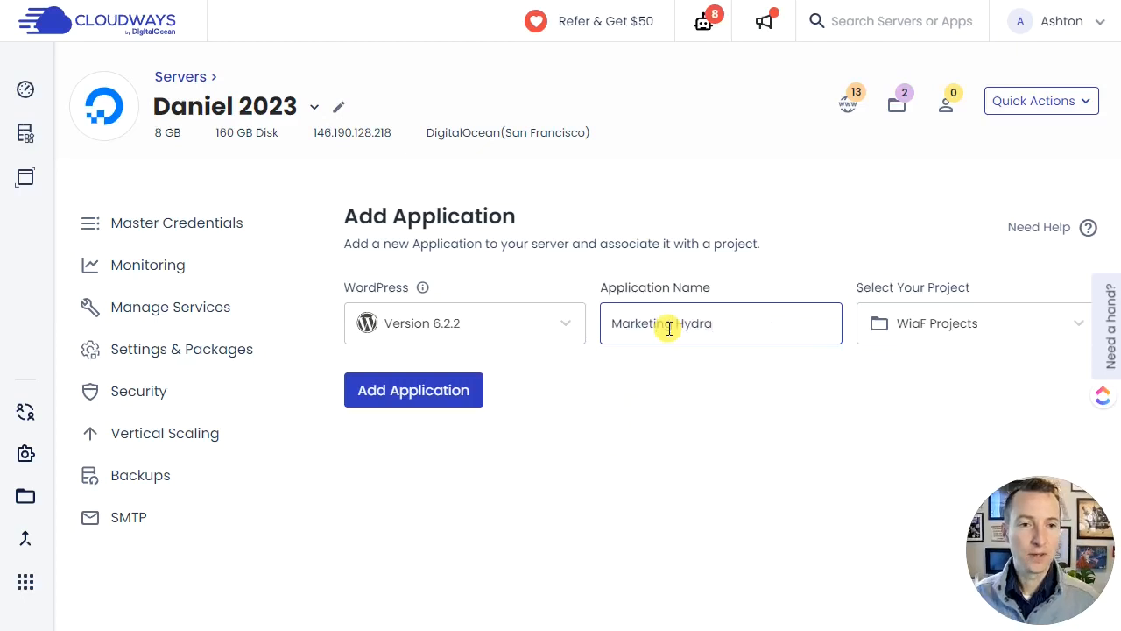
click(418, 398)
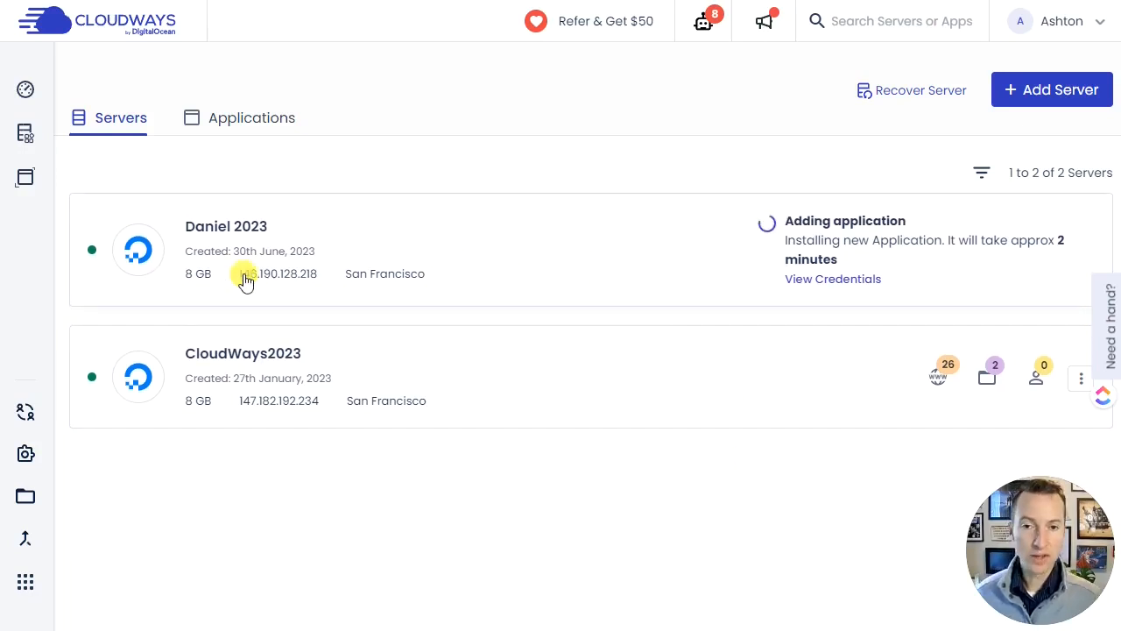
- Copy the server's IP address 146.190.128.218, and switch to Cloudflare to open the DNS records of marketinghydra.com
drag(316, 282, 246, 284)
key(ctrl+c)
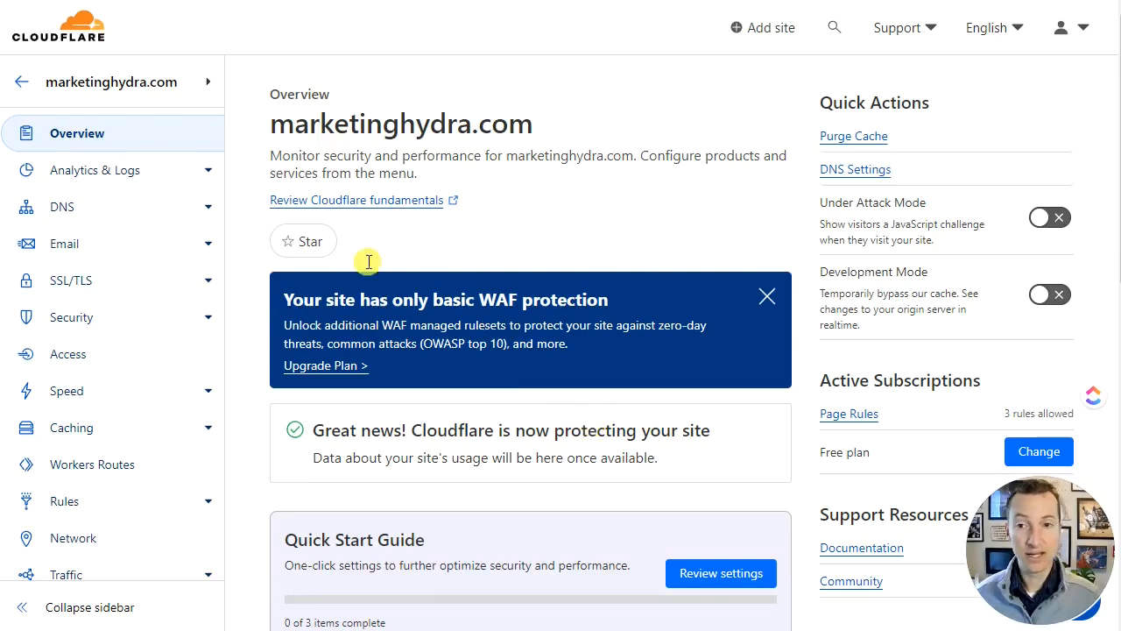
click(209, 210)
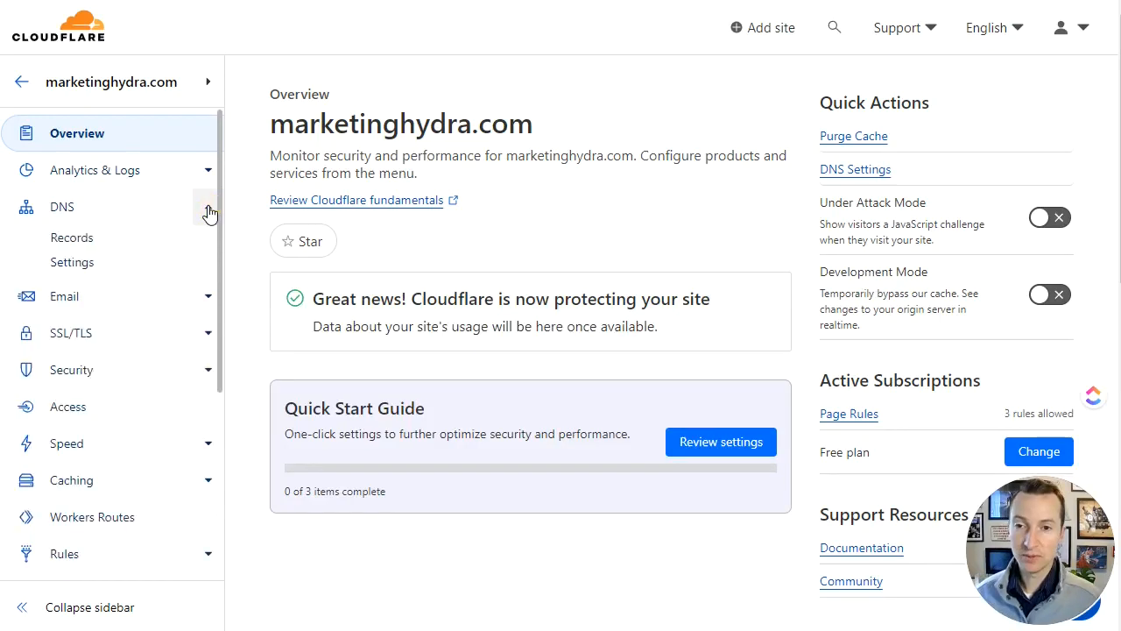
click(79, 241)
scroll(645, 220, down, 1)
scroll(671, 283, up, 1)
scroll(611, 321, down, 1)
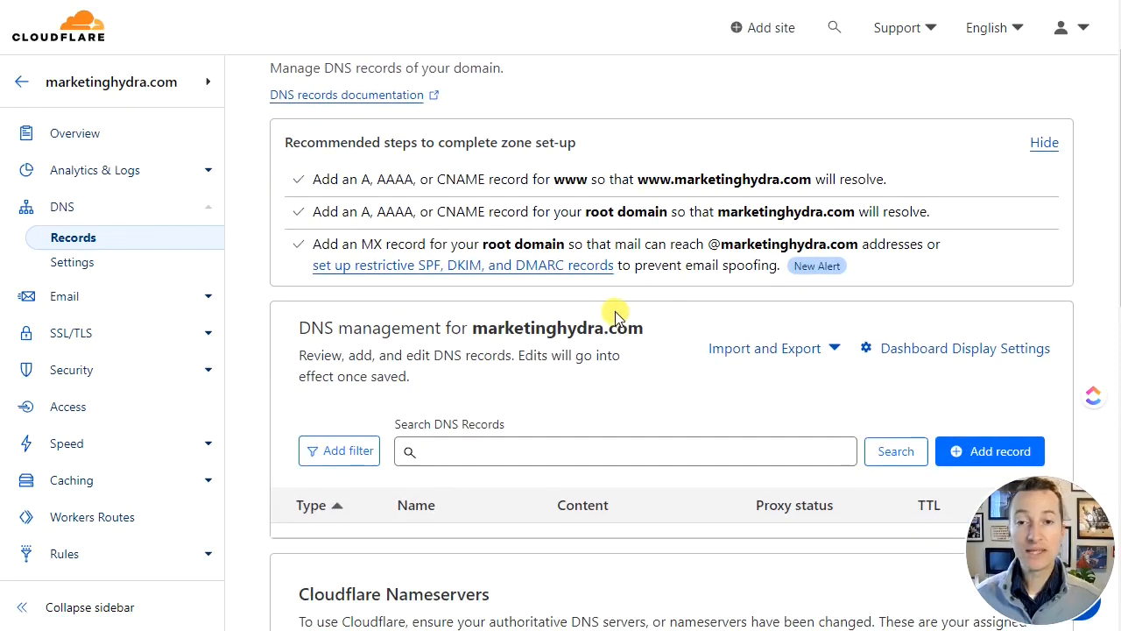
scroll(659, 294, down, 2)
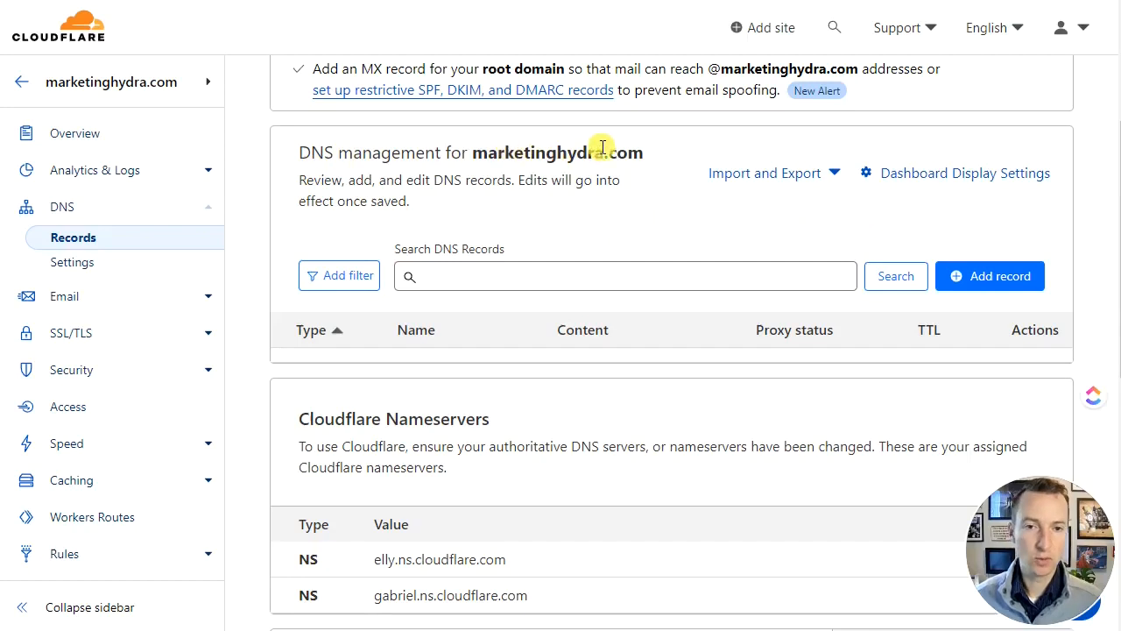
- Add a proxied A record for the root domain (@) pointing to 146.190.128.218, with the comment "Cloudways Server"
click(1004, 289)
scroll(458, 302, down, 1)
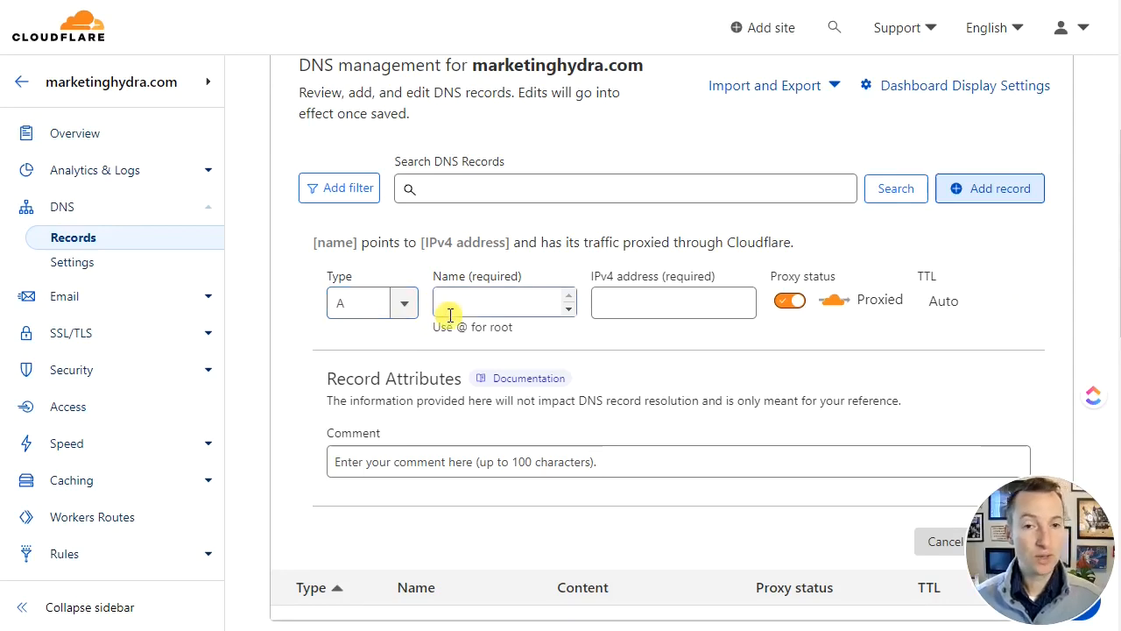
click(487, 301)
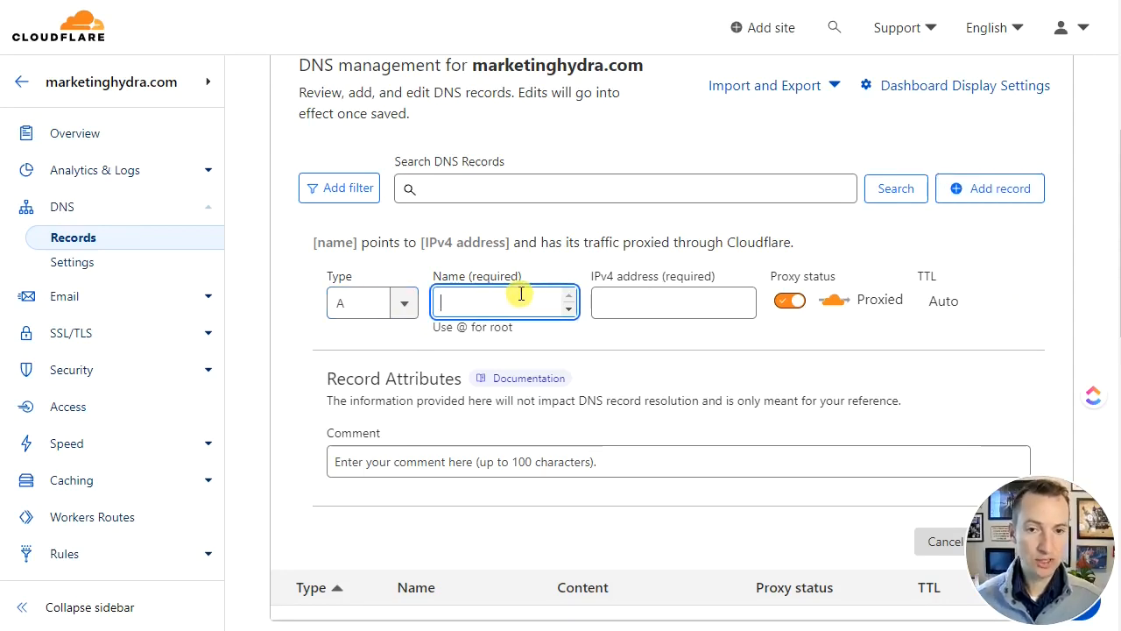
text(@)
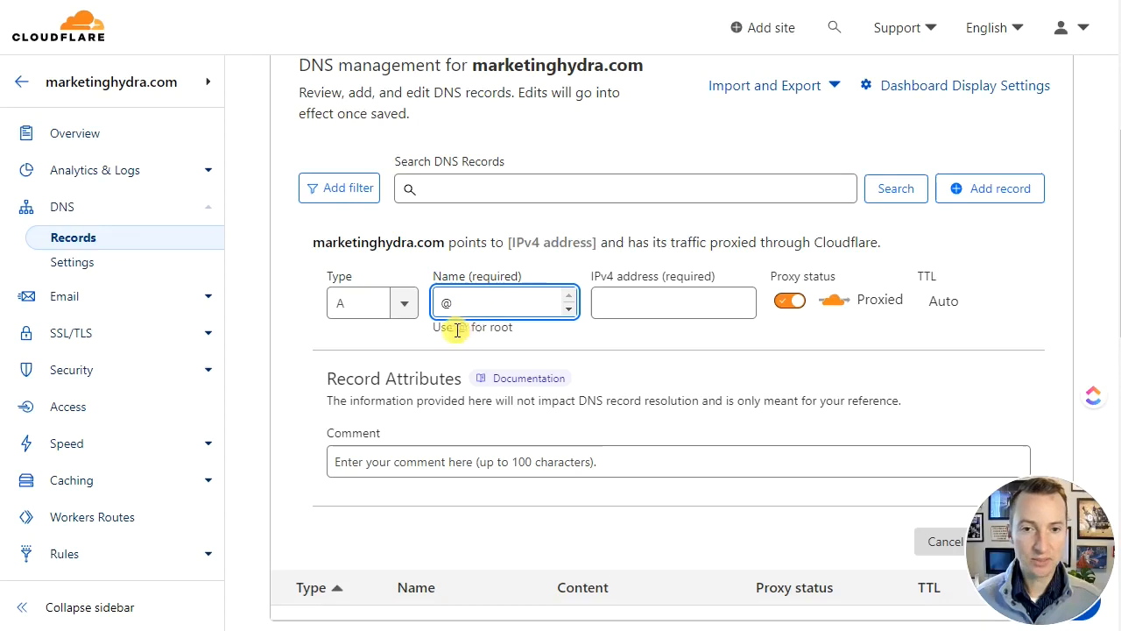
click(659, 300)
key(ctrl+v)
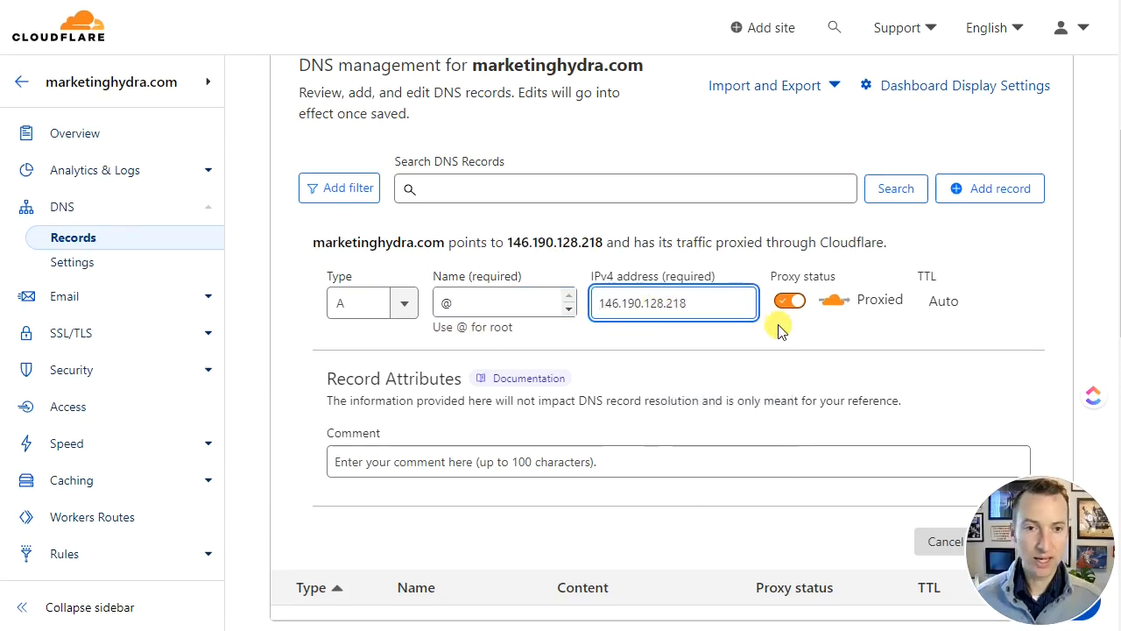
scroll(780, 328, down, 1)
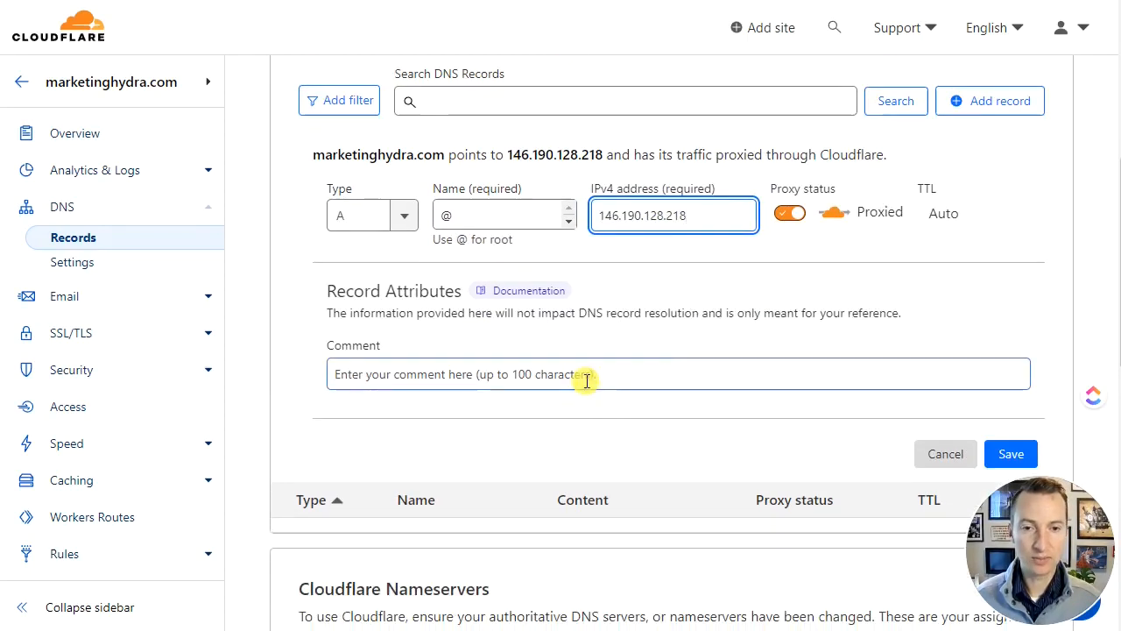
click(584, 380)
text(Cloudways S)
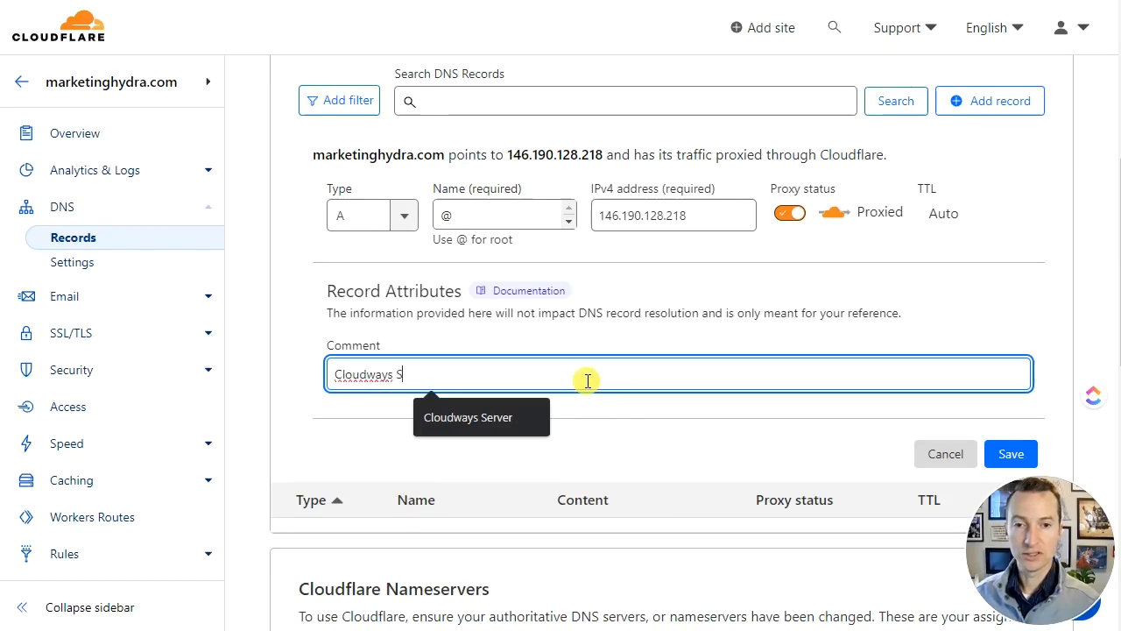
click(1032, 456)
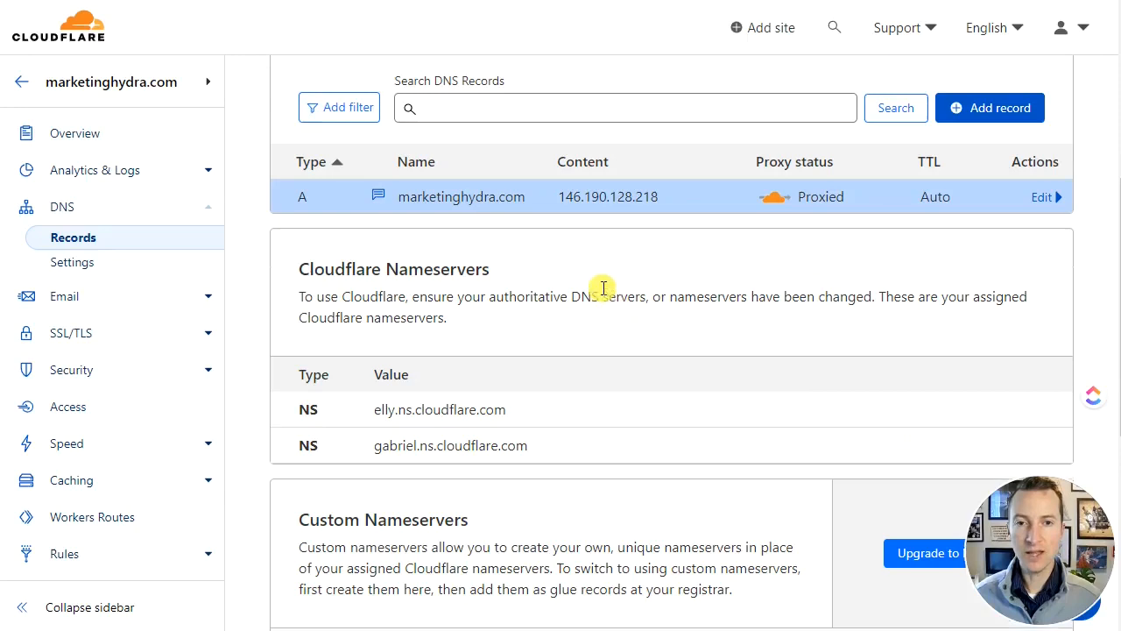
- Add a proxied A record named www pointing to 146.190.128.218, with the comment "Cloudways Server"
scroll(525, 293, up, 1)
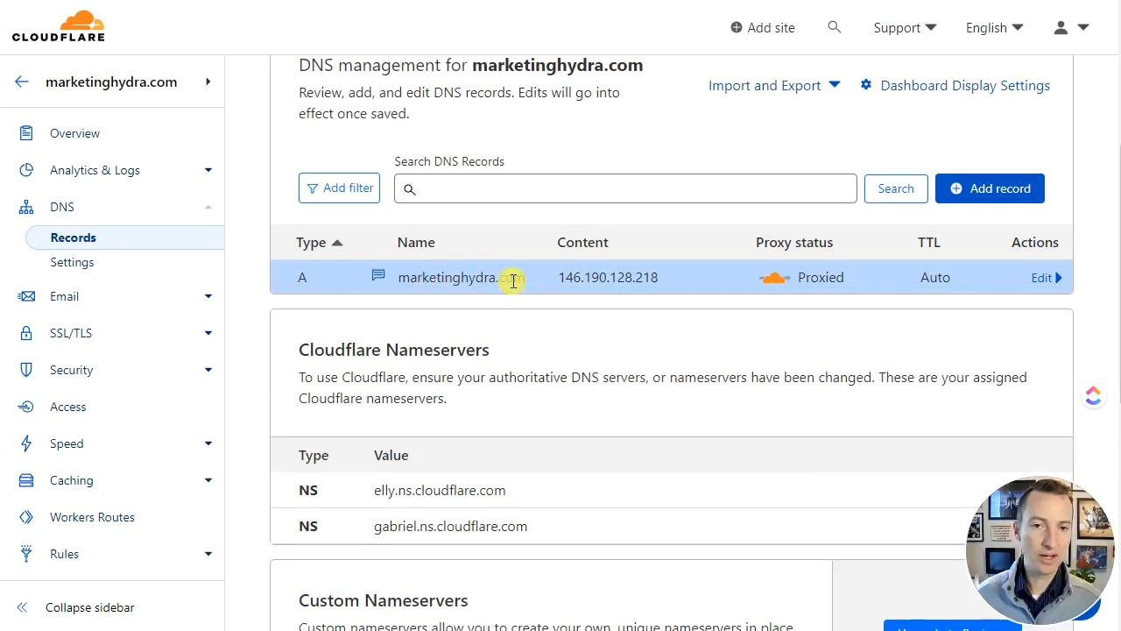
click(998, 188)
click(520, 303)
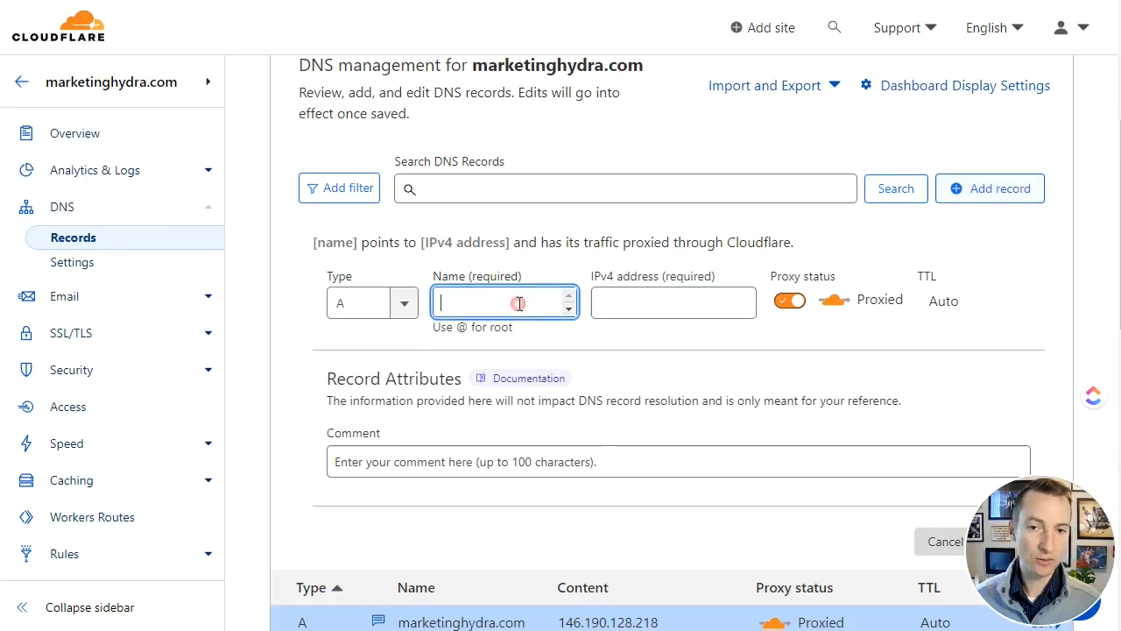
text(www)
key(Tab)
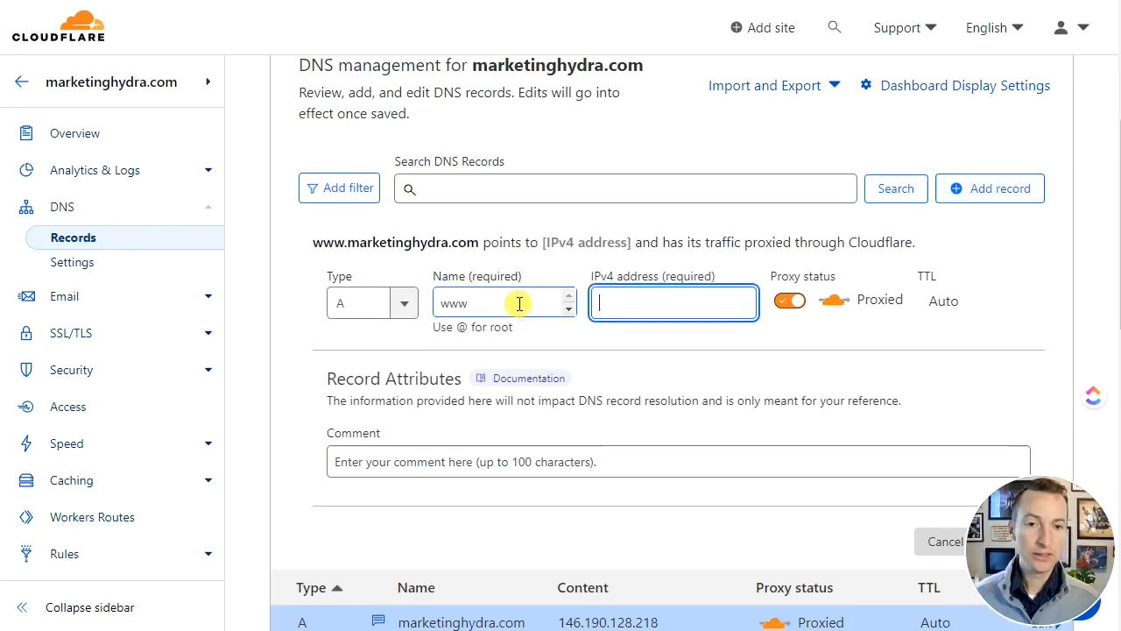
key(ctrl+v)
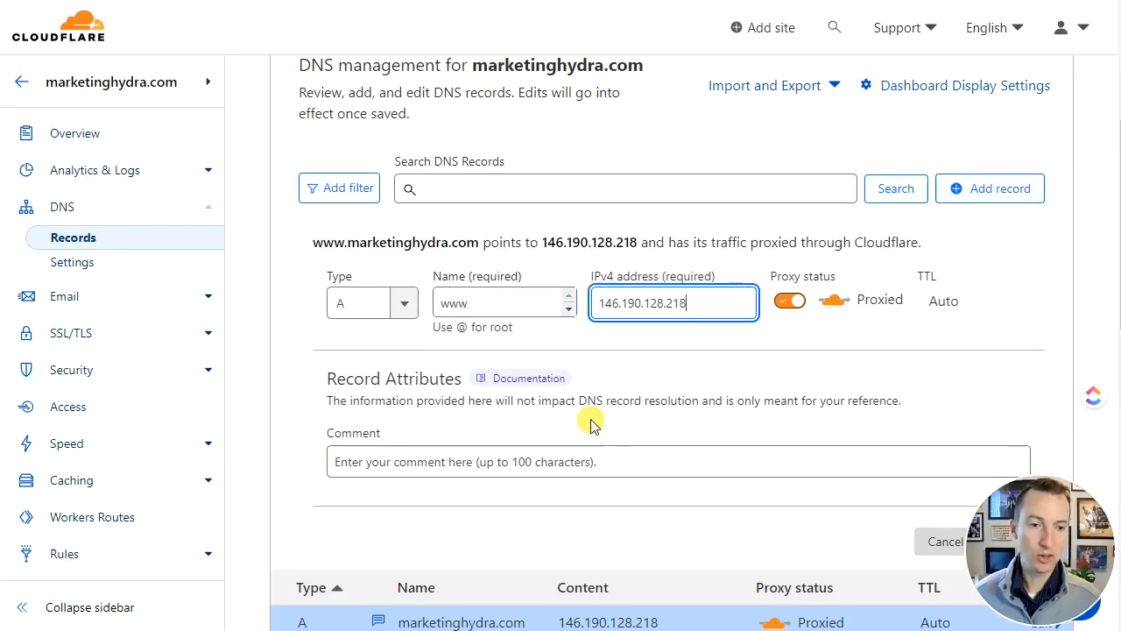
click(532, 459)
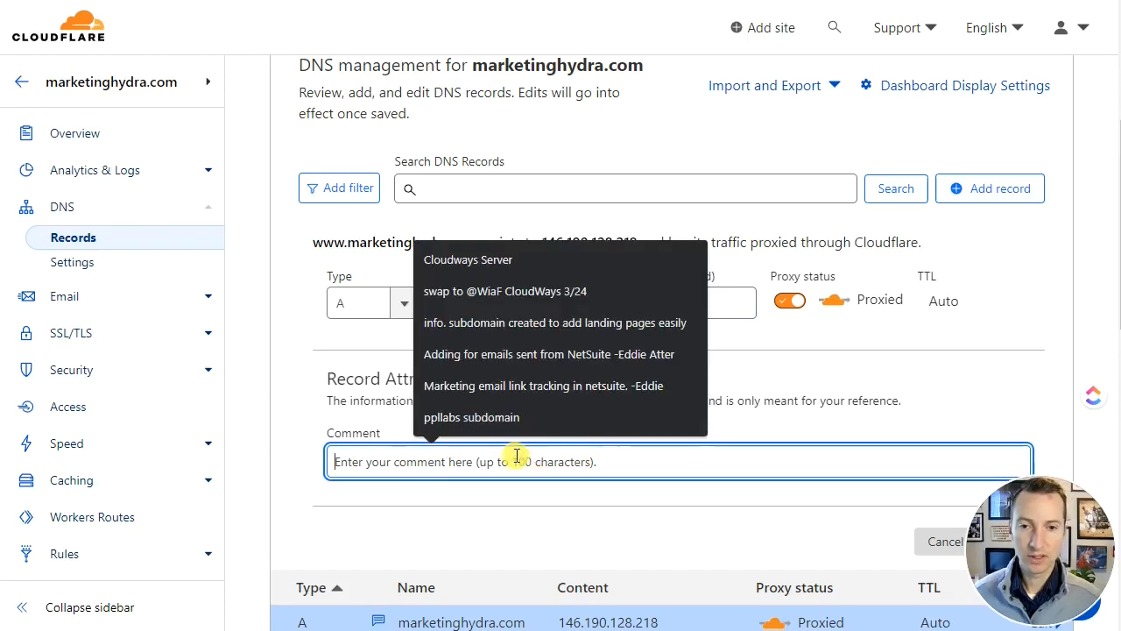
key(Down)
key(Return)
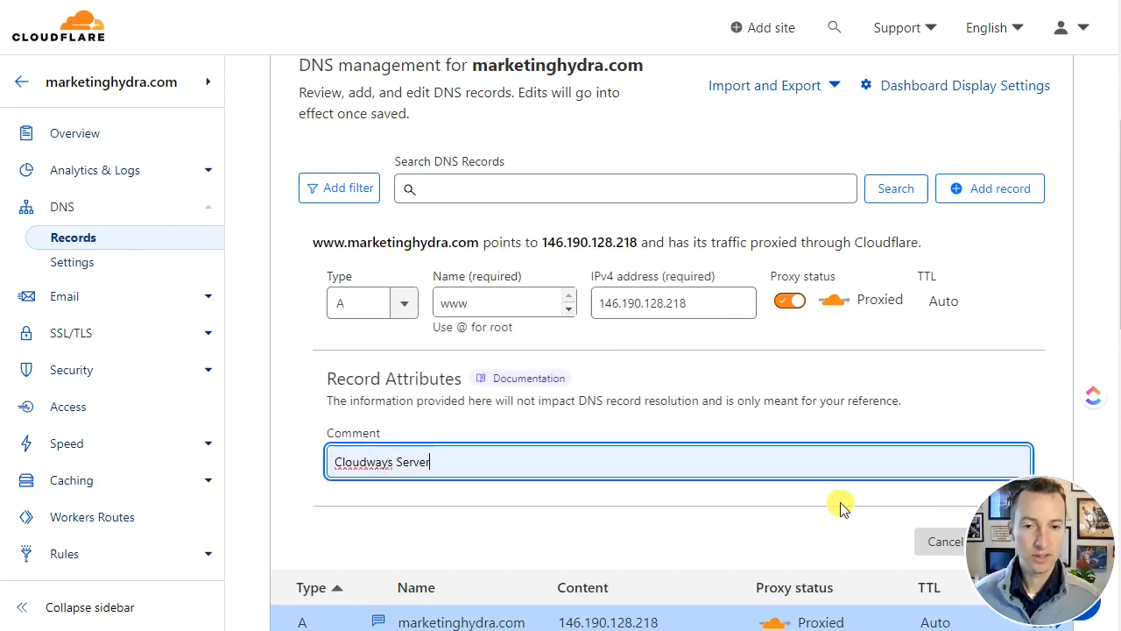
scroll(876, 535, down, 2)
click(1003, 366)
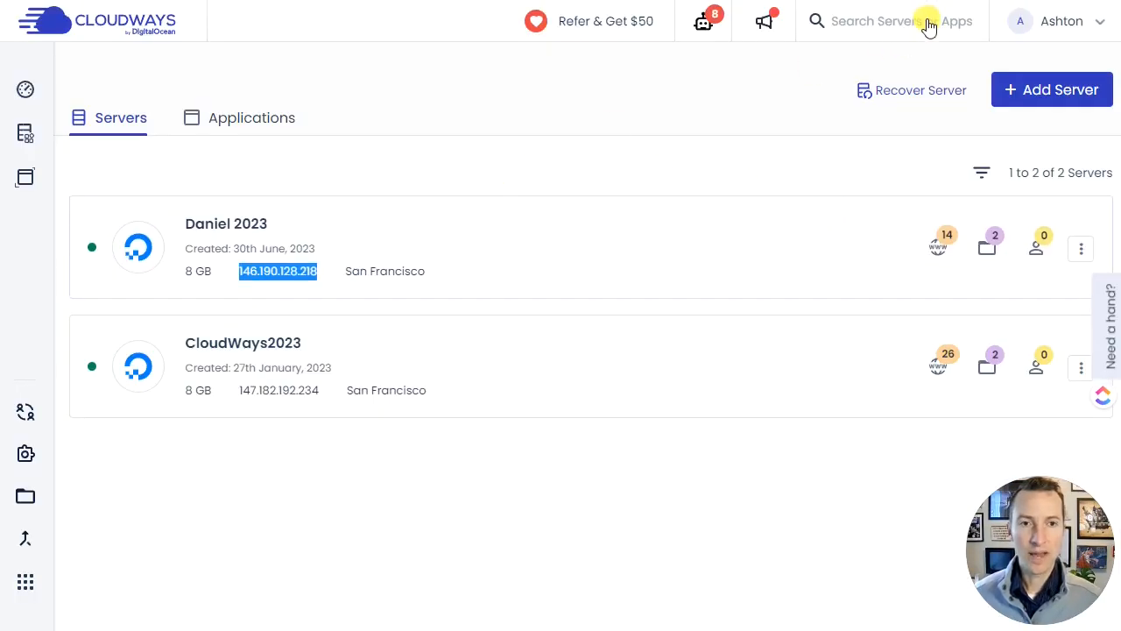
- Switch to Cloudways, find and open the Marketing Hydra application, and check its site at the temporary cloudwaysapps.com URL
click(926, 20)
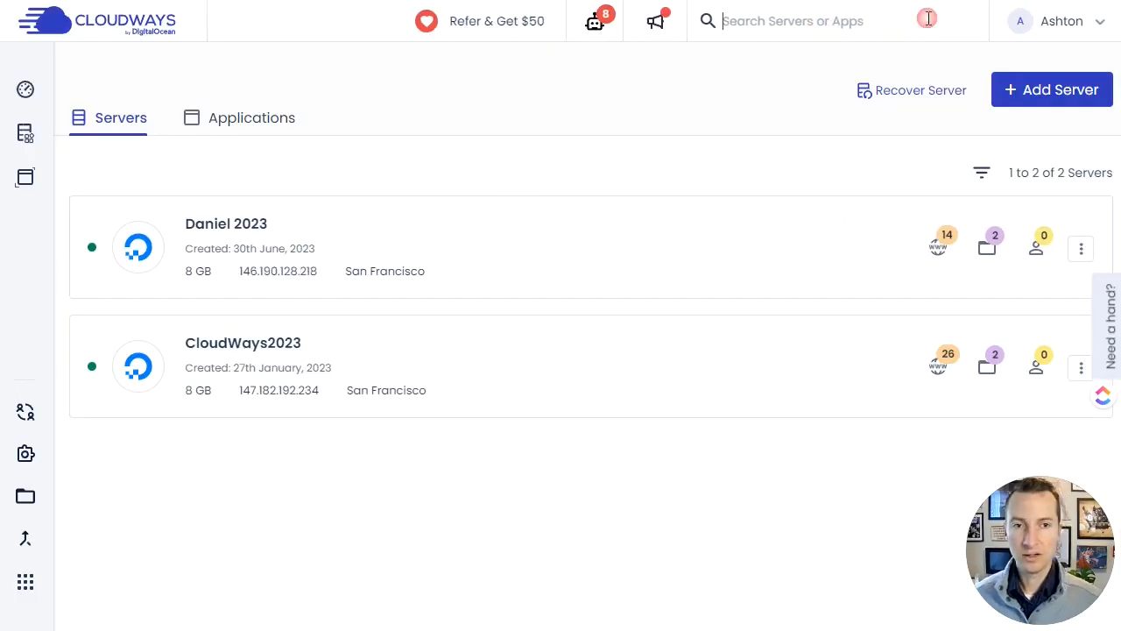
text(mark)
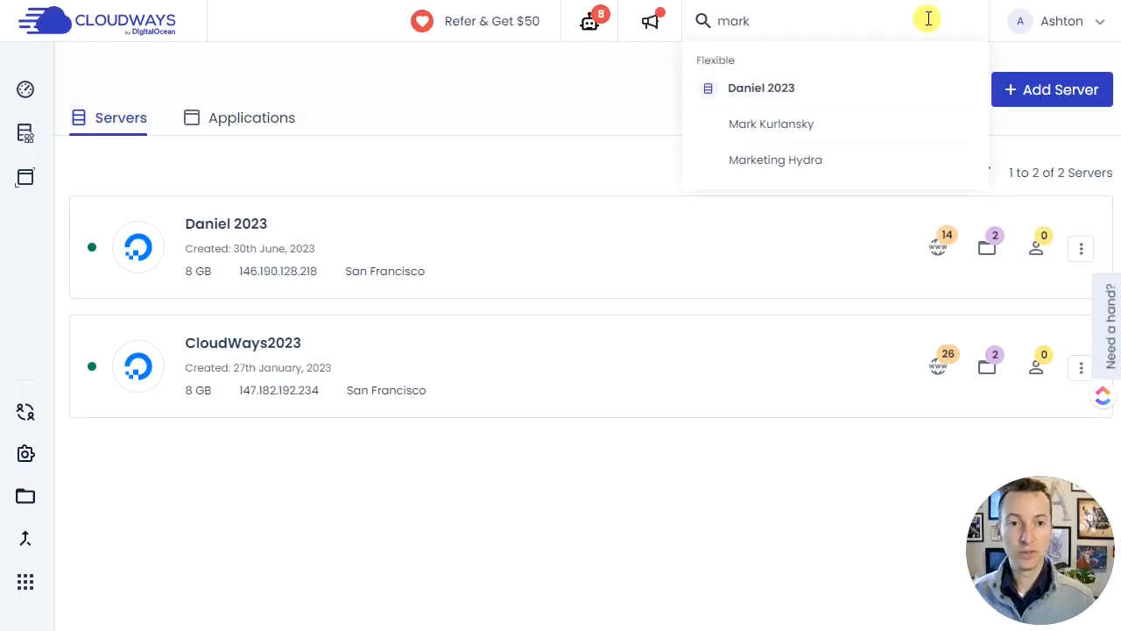
click(778, 163)
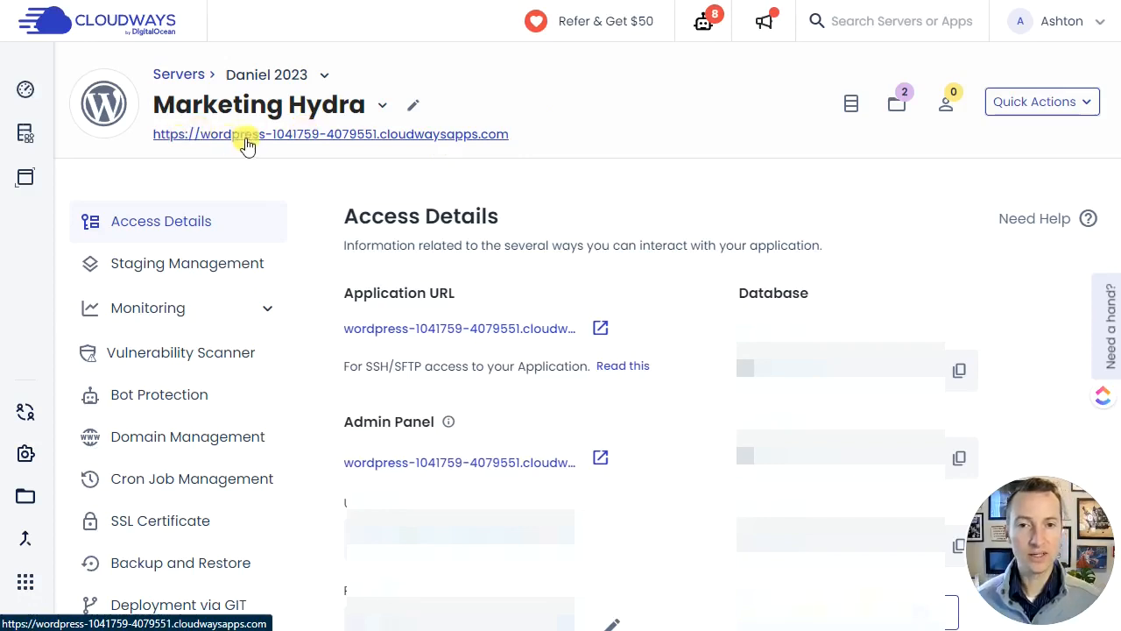
click(349, 134)
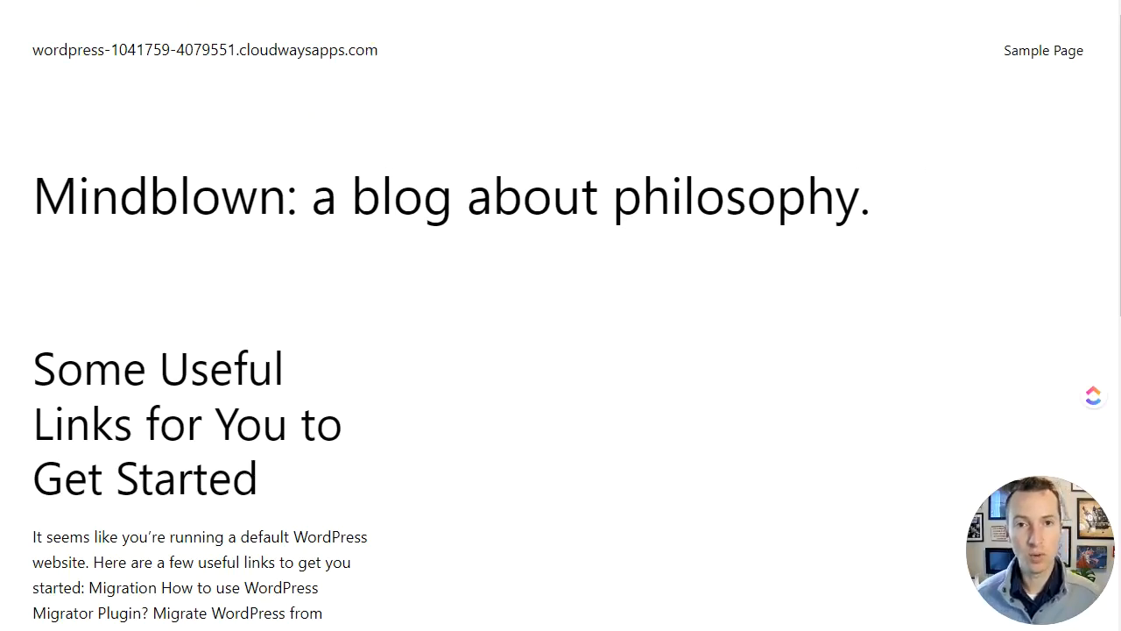
key(ctrl+shift+Tab)
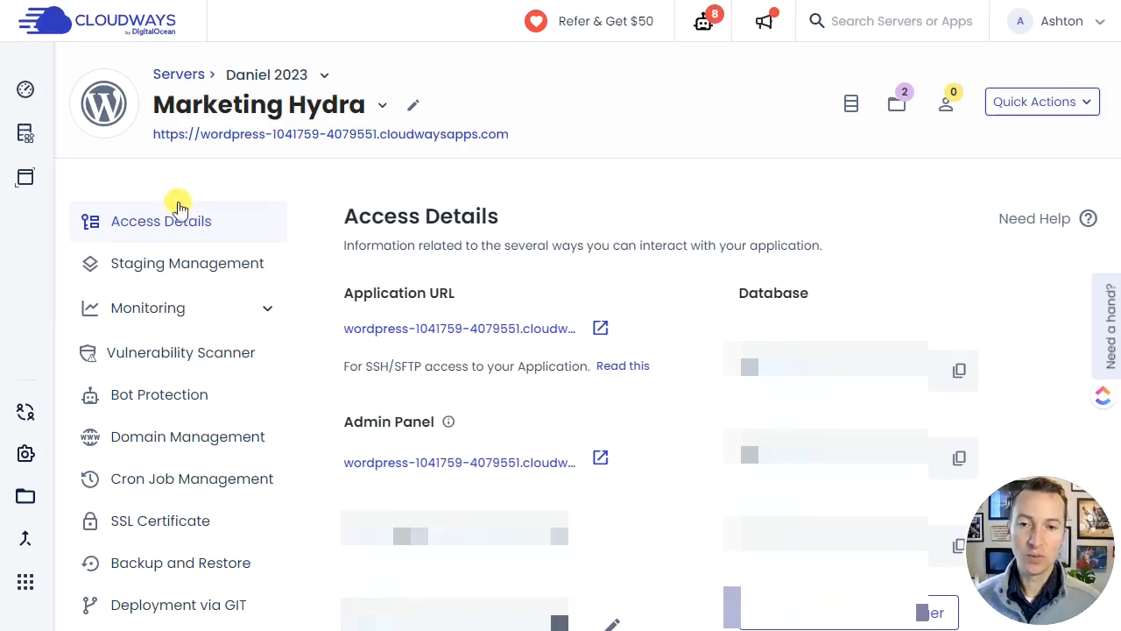
- Add marketinghydra.com as an additional domain of the Marketing Hydra application, without the wildcard option
scroll(195, 262, down, 1)
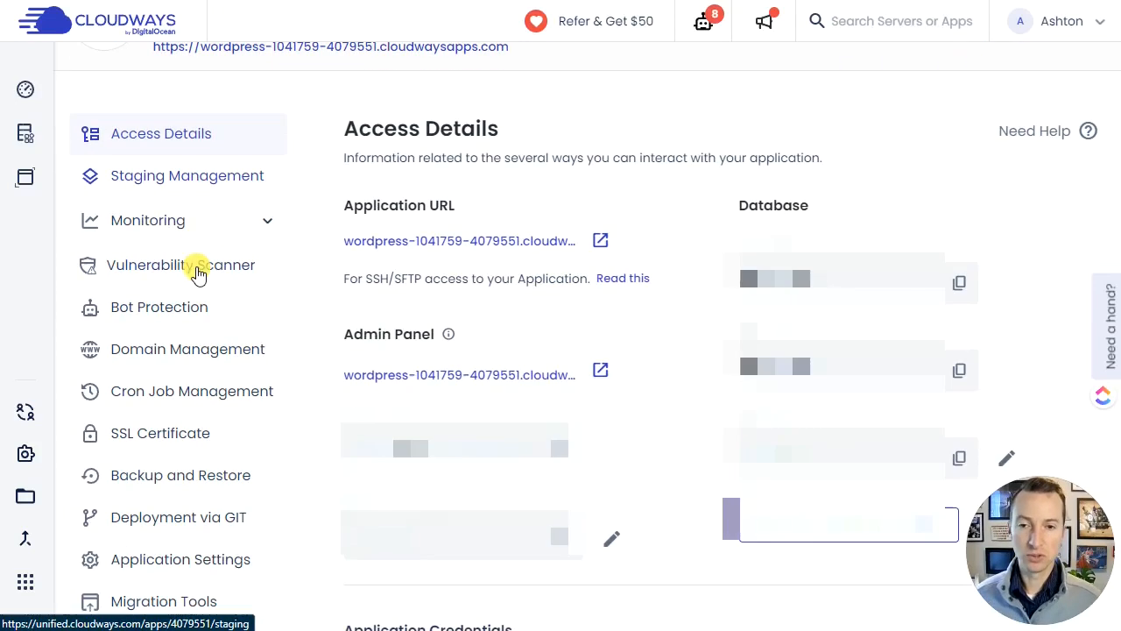
click(212, 350)
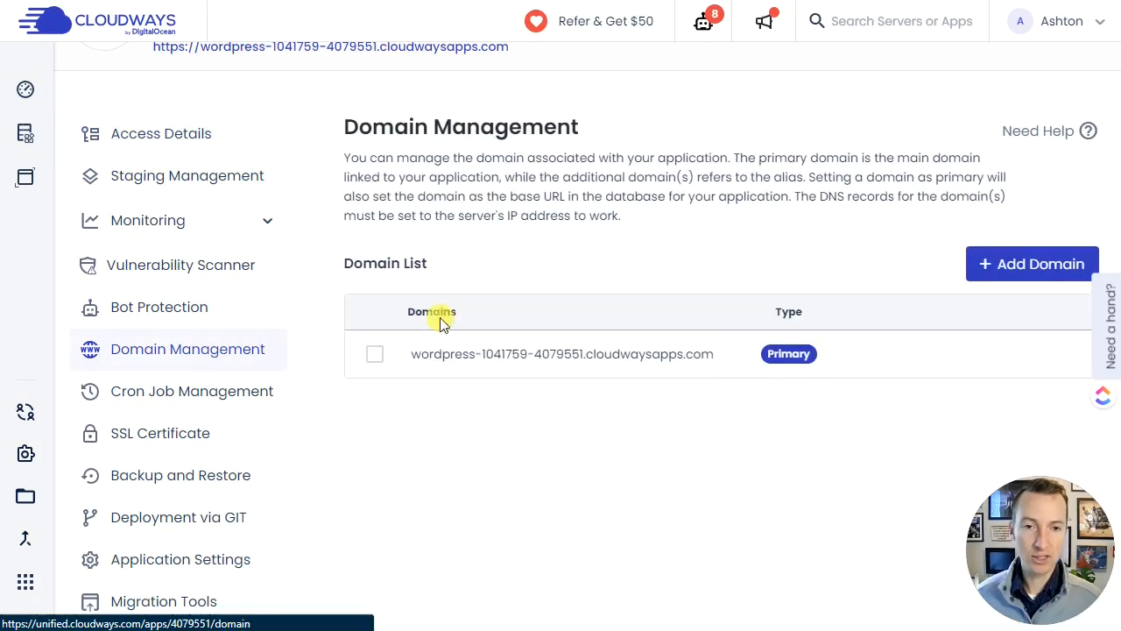
click(1013, 270)
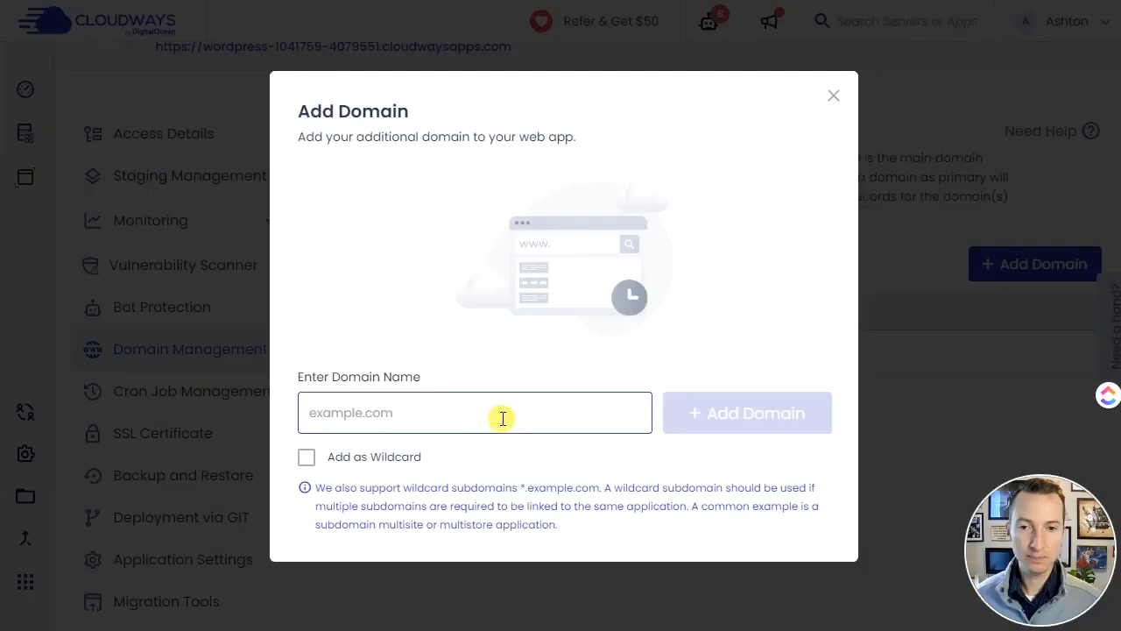
click(501, 421)
text(market)
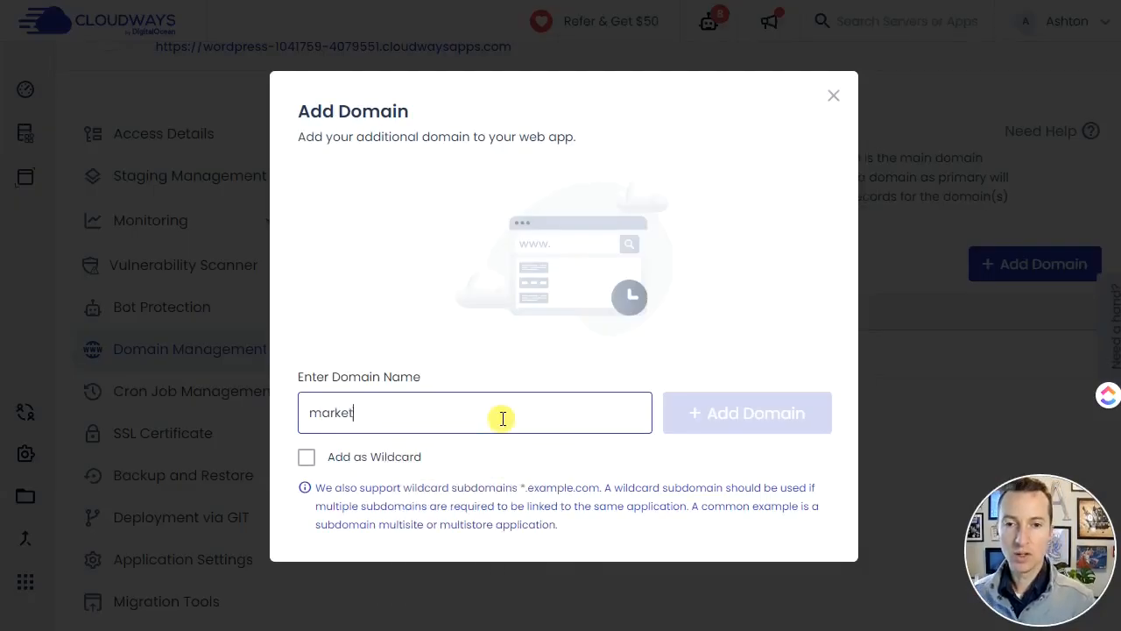
text(inghydra.com)
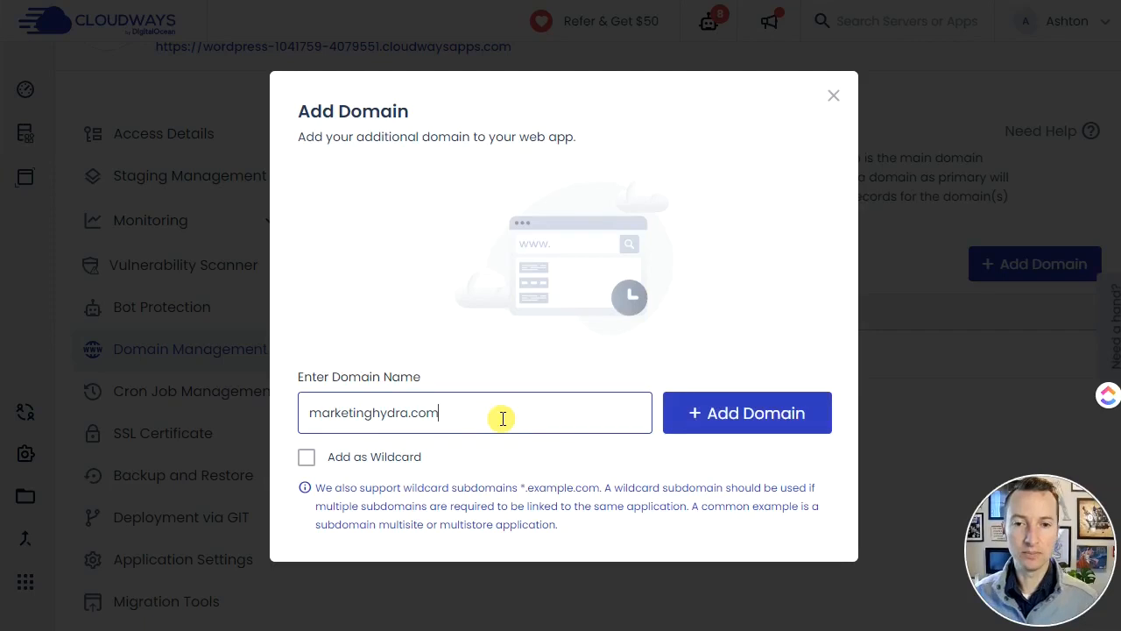
click(758, 423)
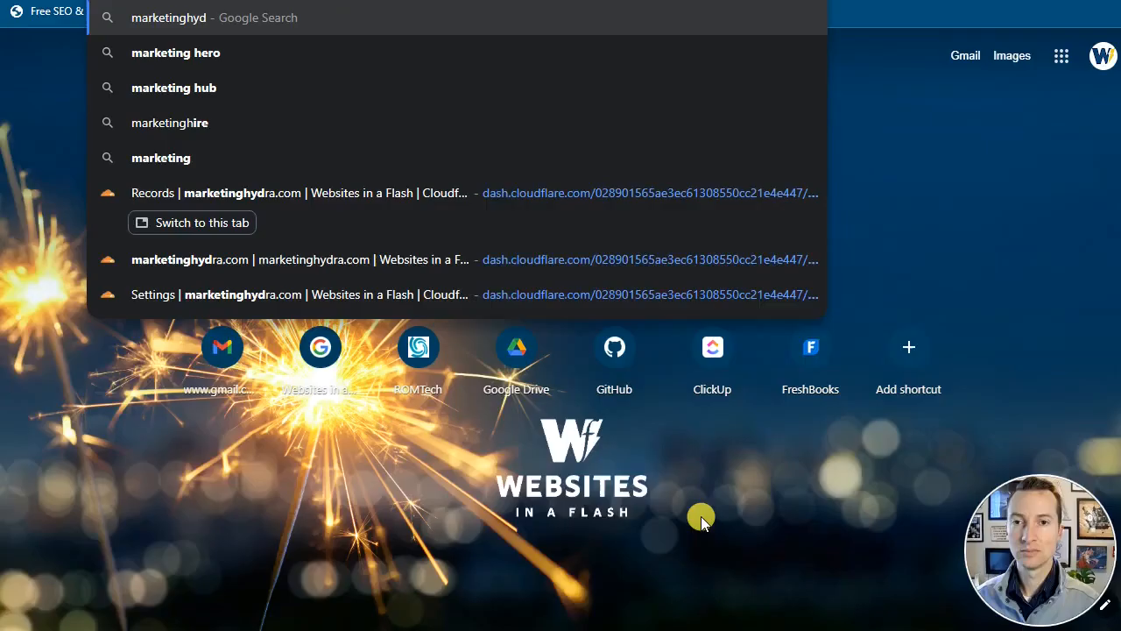
- Load marketinghydra.com in a separate browser tab and re-enter the domain to check whether it serves the WordPress site
text(ra.c)
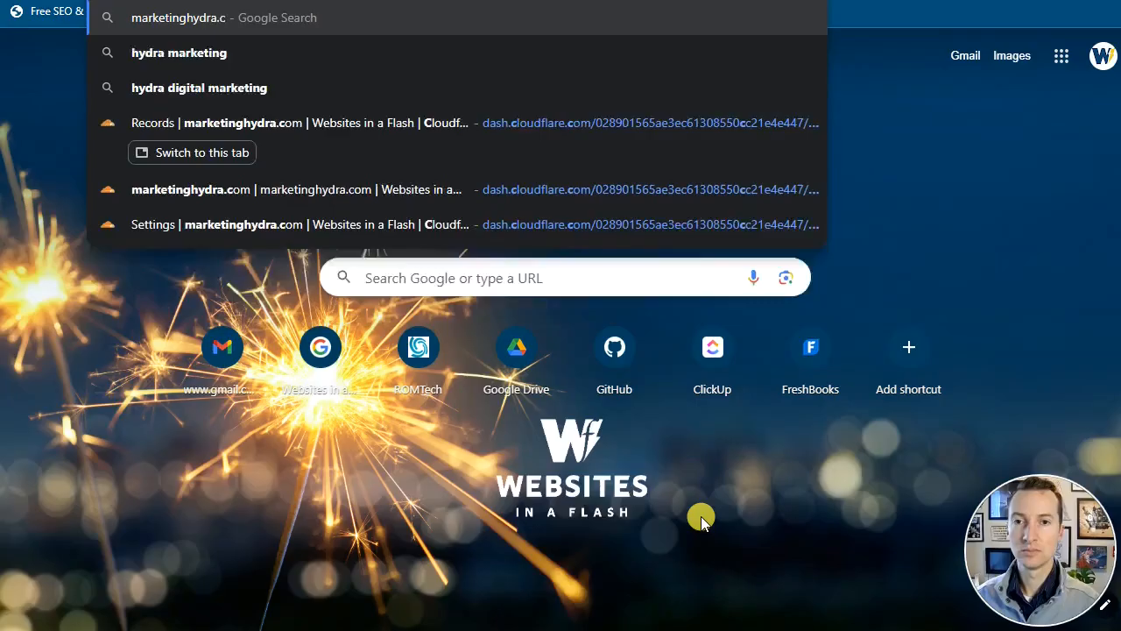
key(Return)
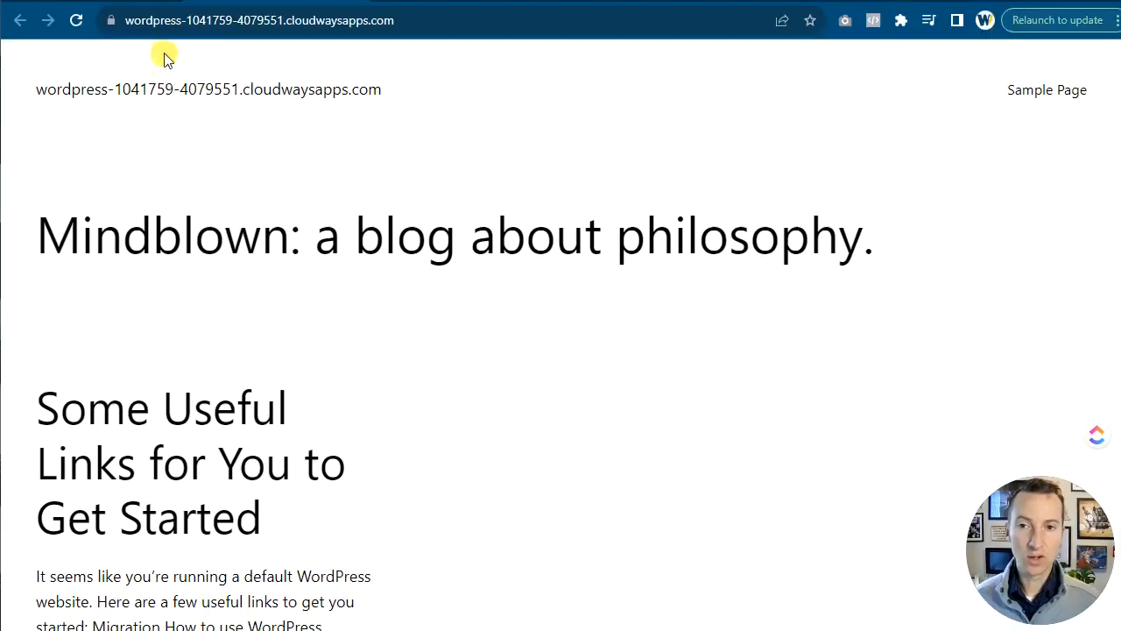
click(150, 24)
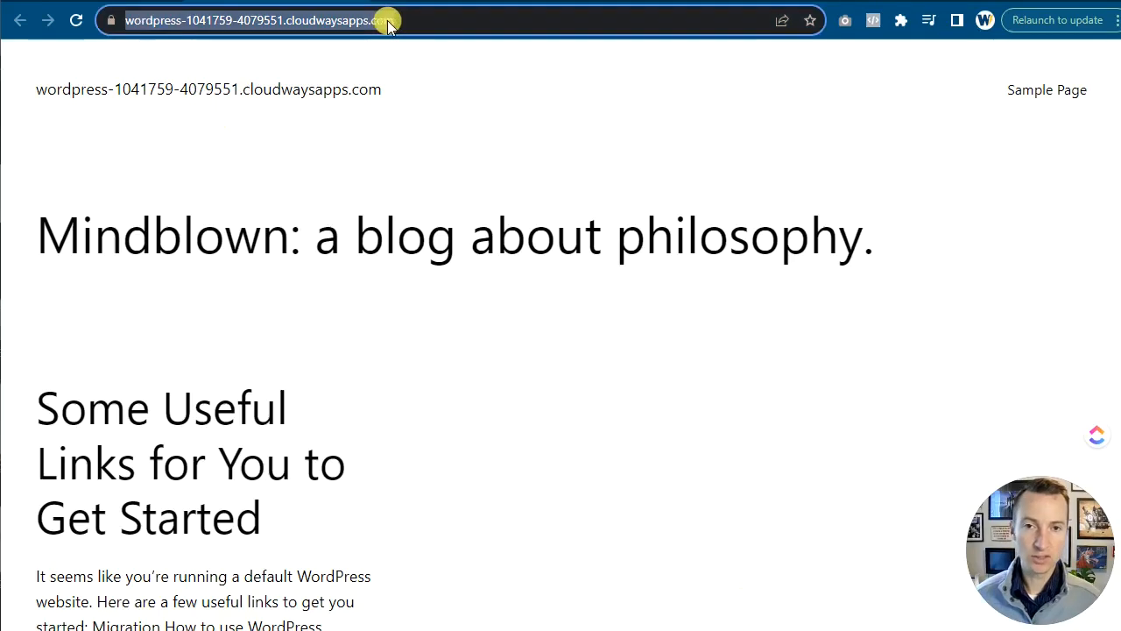
text(marketinghydra)
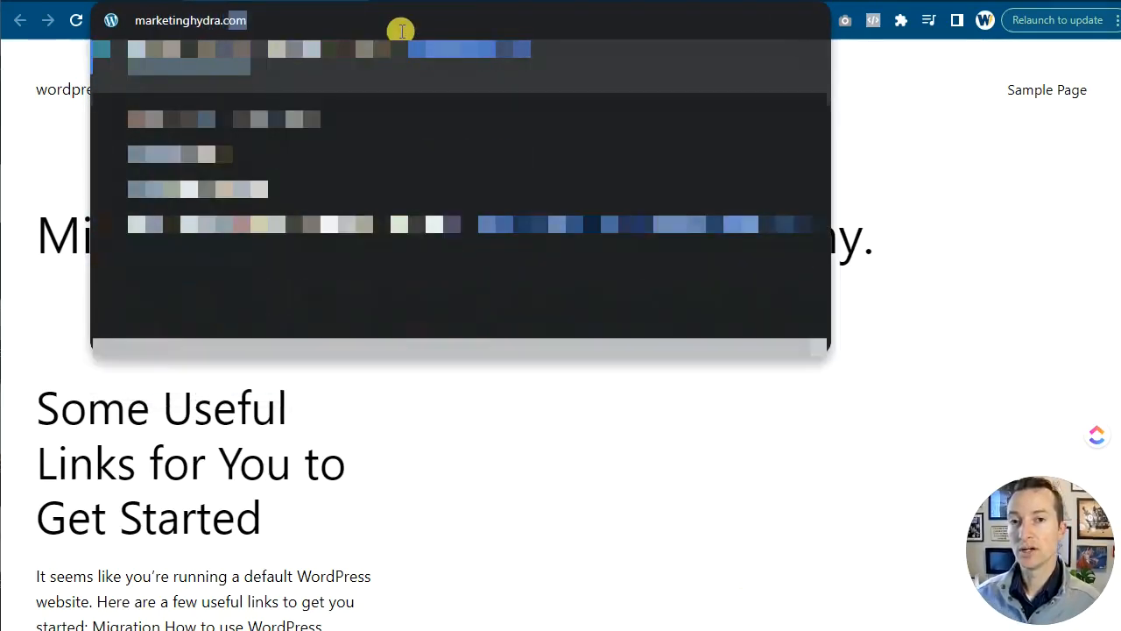
key(Return)
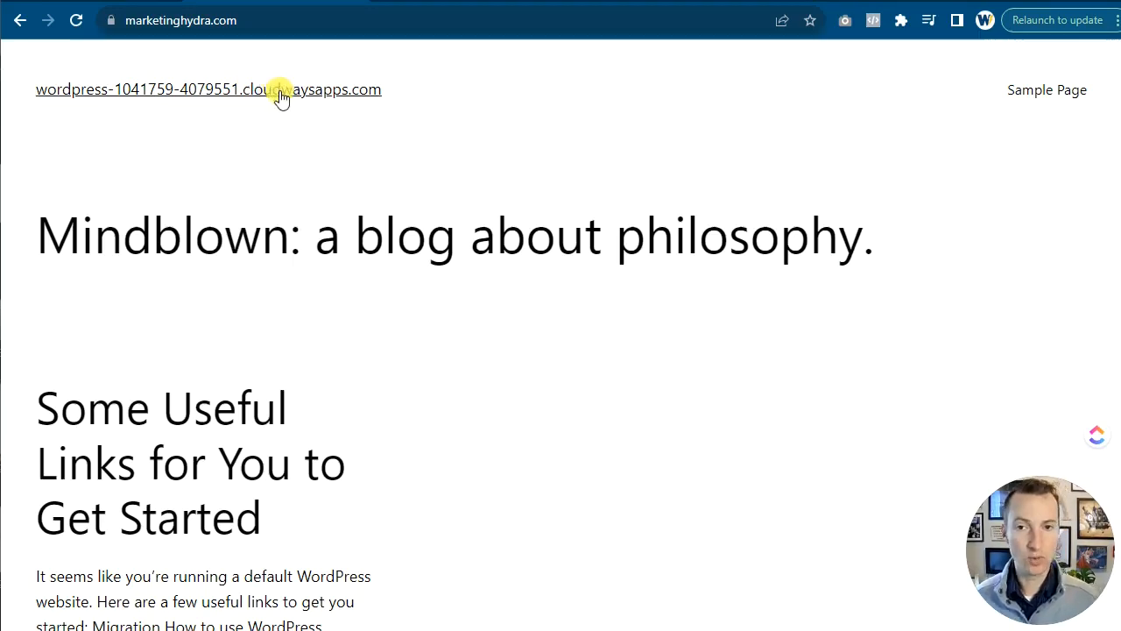
- Return to the Cloudways domain list and set marketinghydra.com as the application's primary domain
click(99, 3)
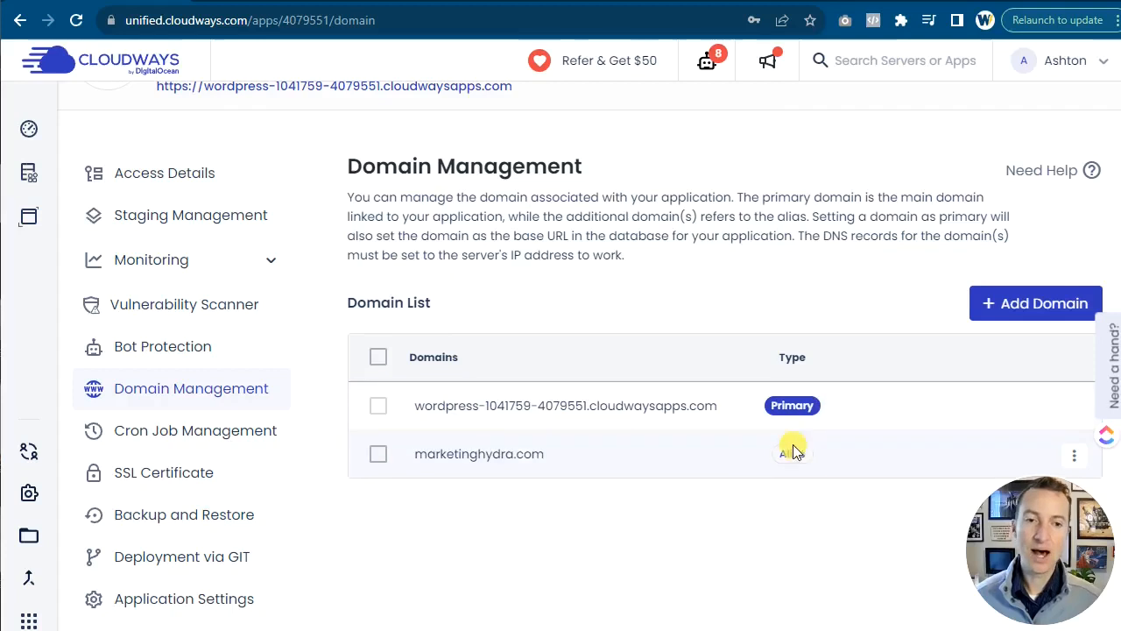
click(1074, 455)
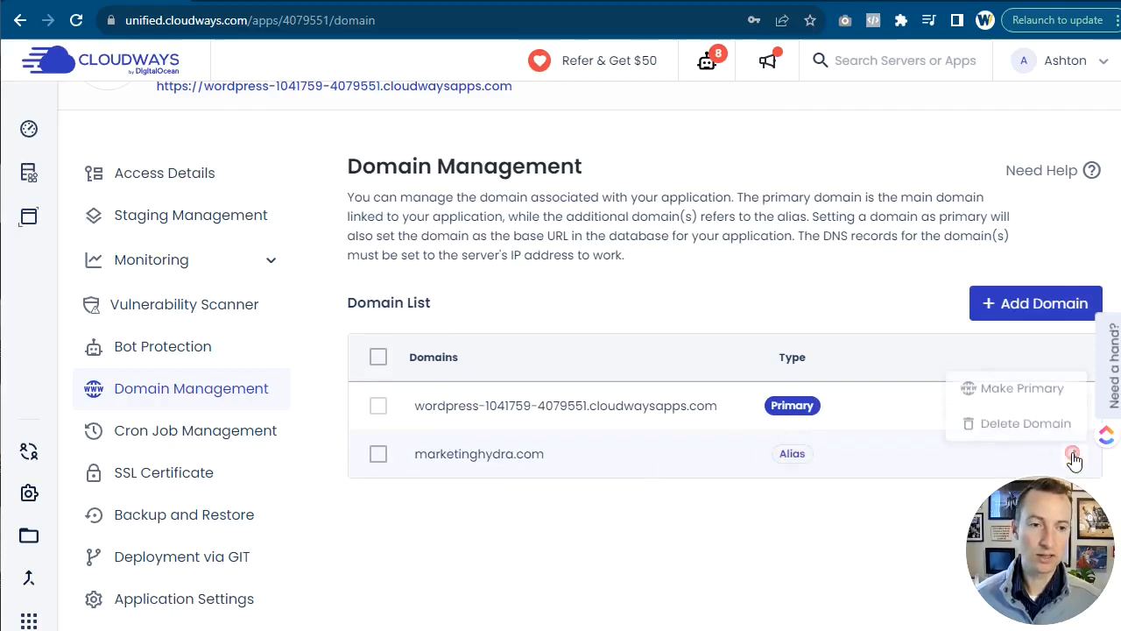
click(1031, 391)
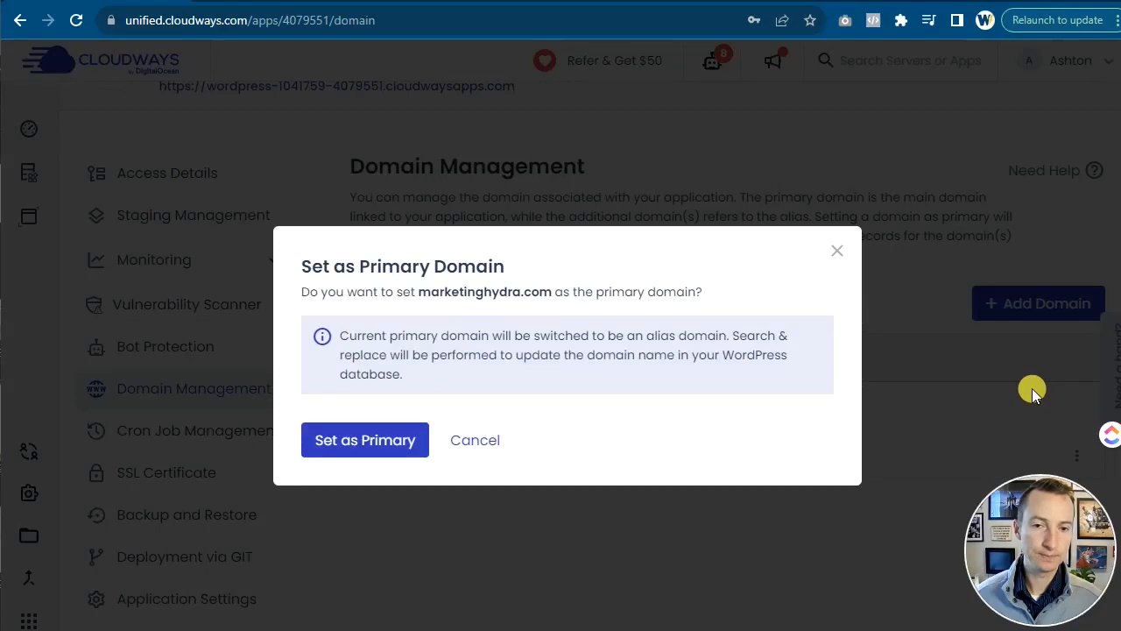
click(367, 440)
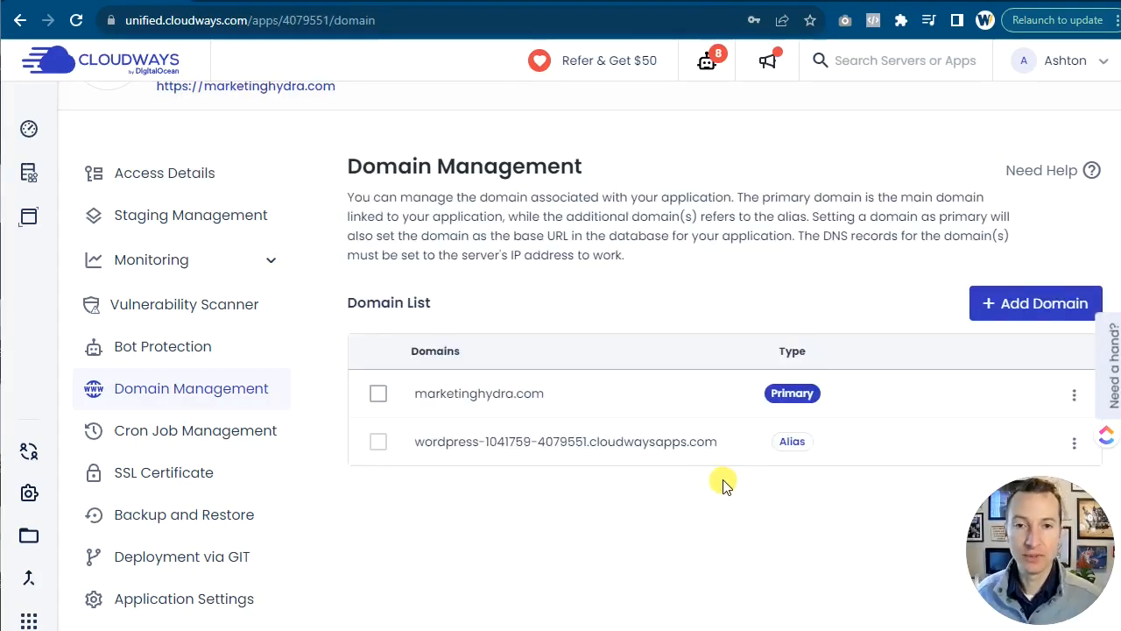
- Go back to the marketinghydra.com site and reload it to check the primary domain change
click(287, 2)
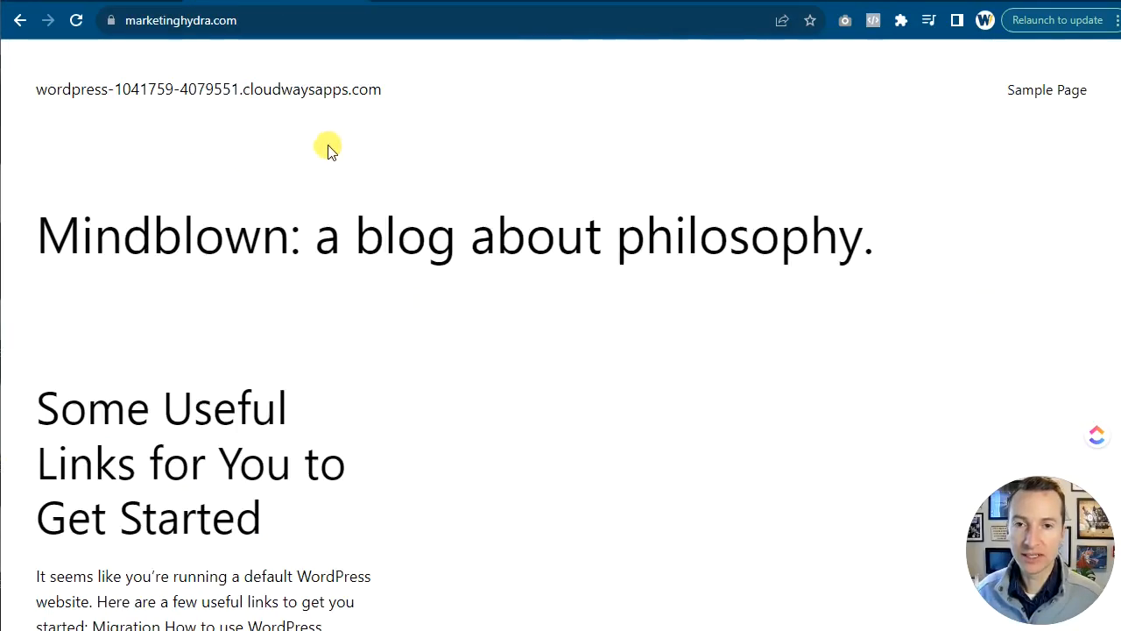
click(263, 23)
key(Return)
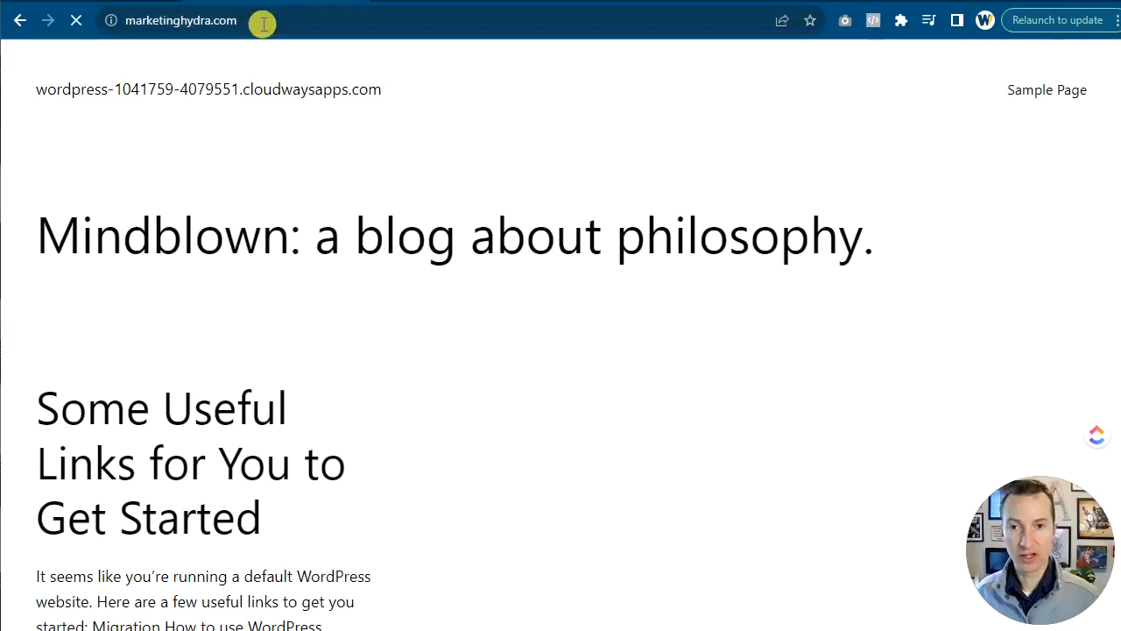